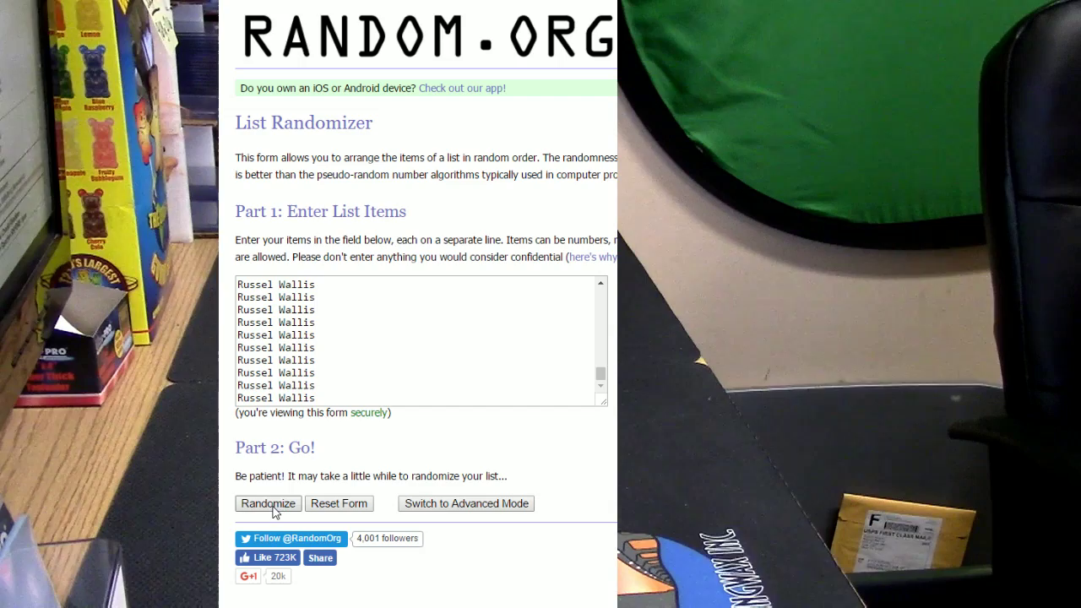
- Re-randomize the 148-name list repeatedly until the page reports seven randomizations
click(273, 507)
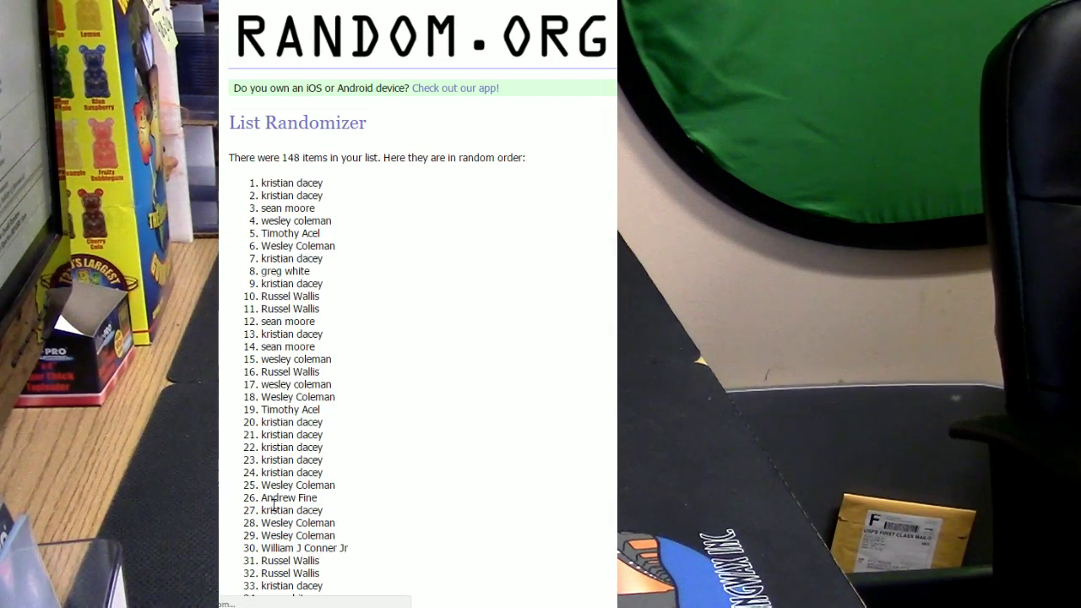
scroll(275, 503, down, 5)
scroll(287, 473, down, 5)
scroll(304, 439, down, 5)
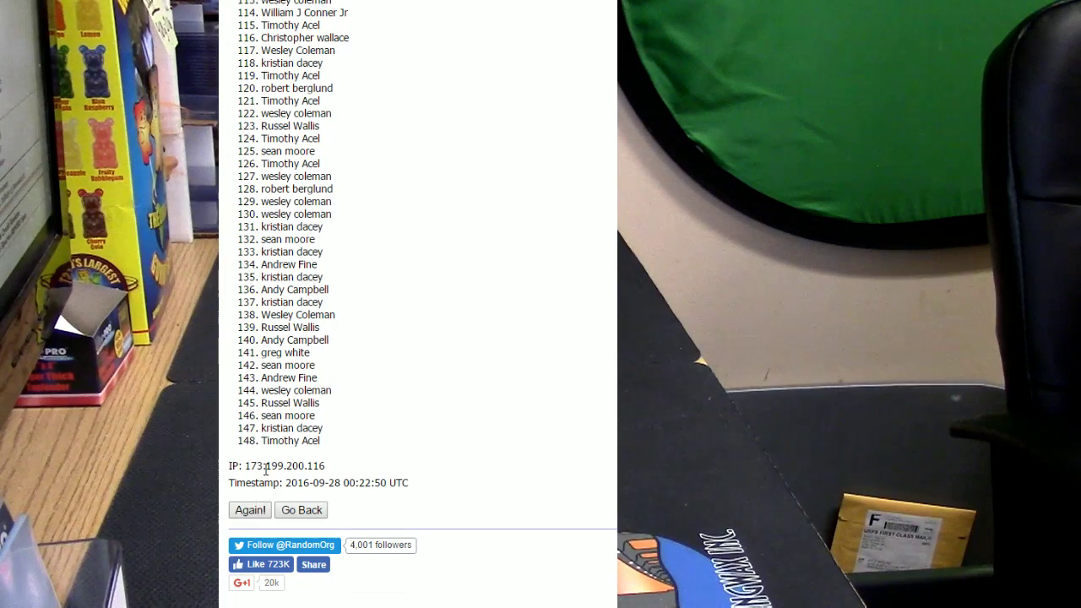
click(250, 509)
scroll(287, 456, down, 5)
scroll(287, 456, down, 5)
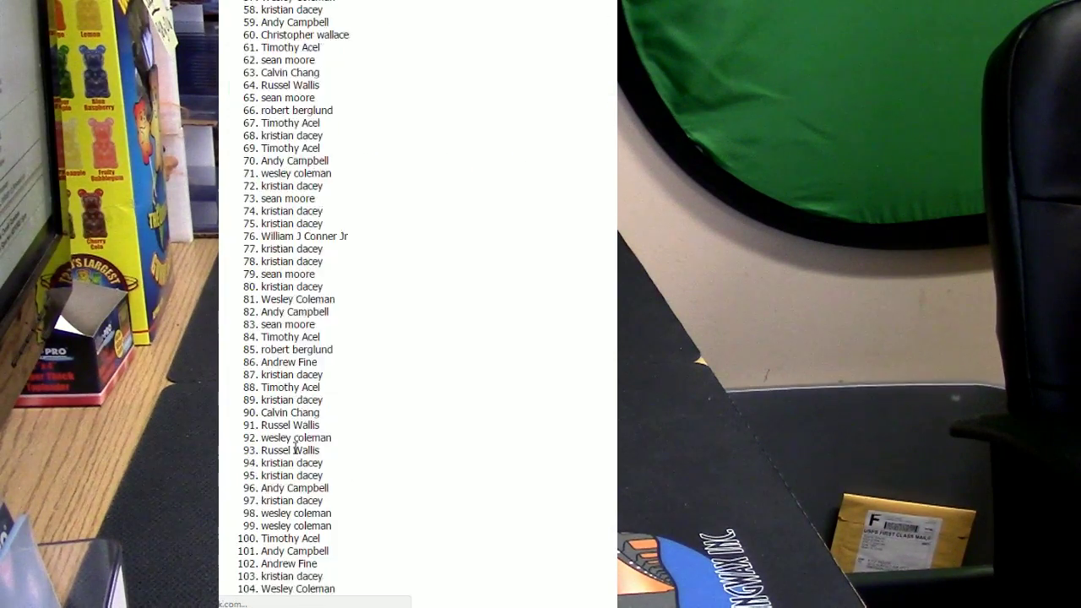
scroll(291, 456, down, 5)
scroll(291, 456, down, 1)
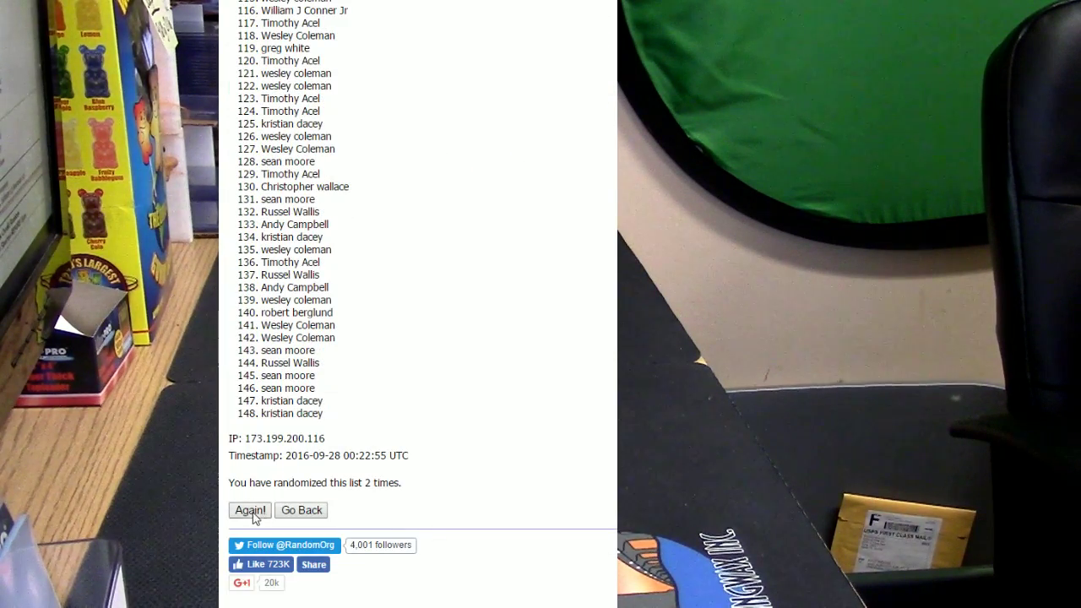
click(250, 510)
scroll(309, 422, down, 5)
scroll(310, 422, down, 5)
scroll(309, 422, down, 5)
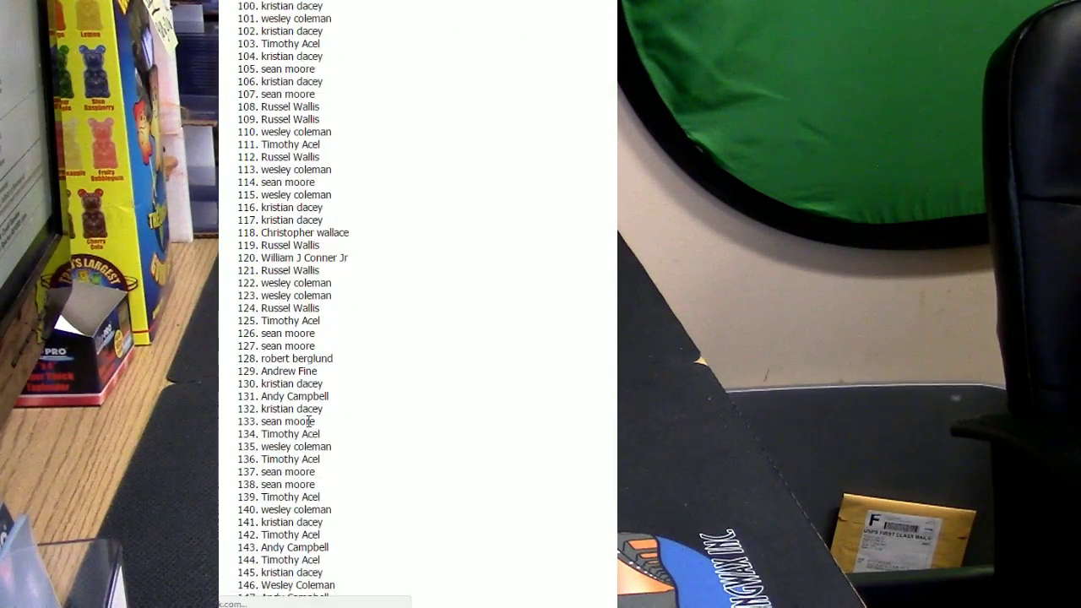
scroll(309, 423, down, 5)
click(250, 510)
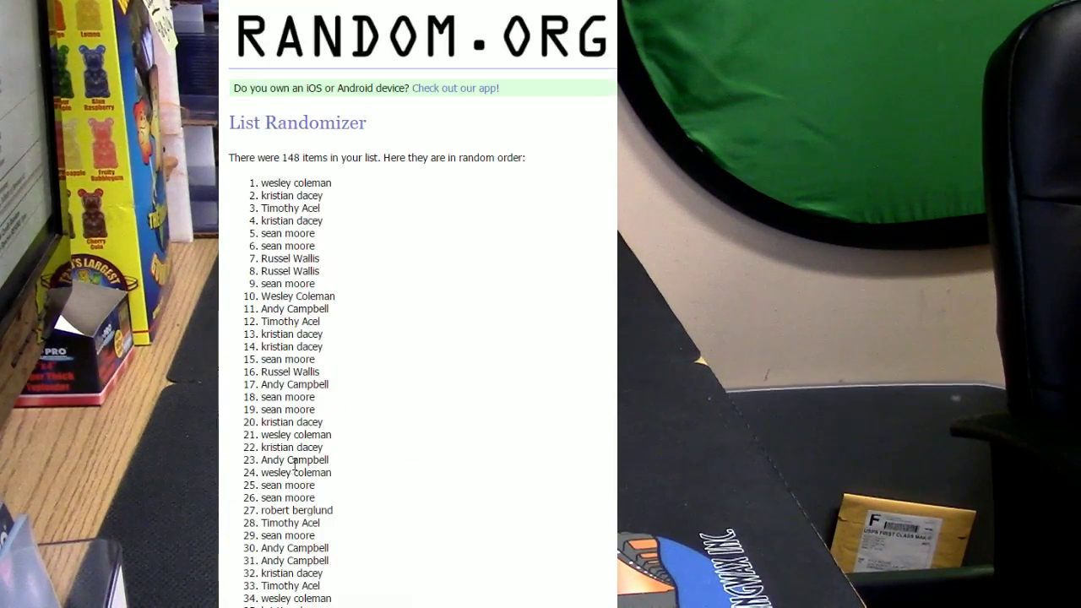
scroll(293, 463, down, 5)
scroll(293, 463, down, 5)
scroll(293, 463, down, 5)
scroll(293, 463, down, 3)
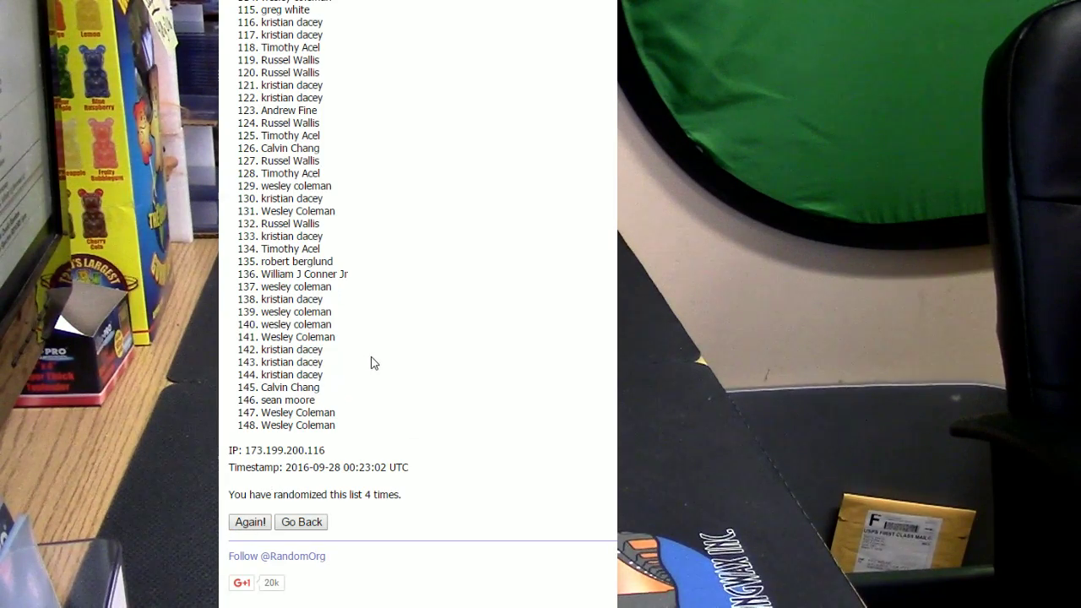
key(Return)
scroll(369, 352, down, 5)
scroll(369, 352, down, 5)
scroll(369, 353, down, 5)
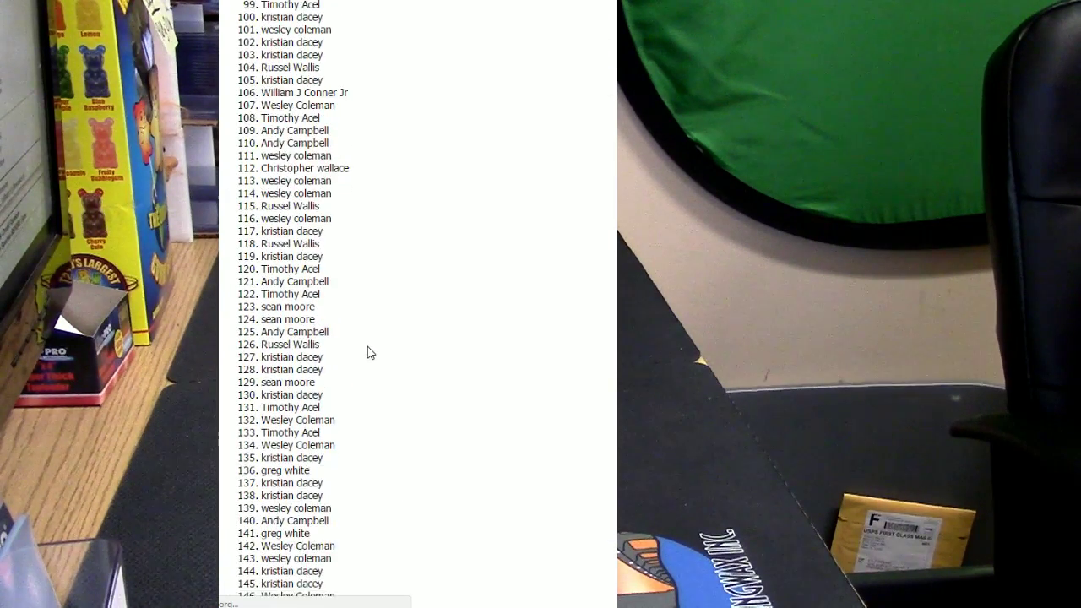
scroll(367, 352, down, 5)
click(239, 520)
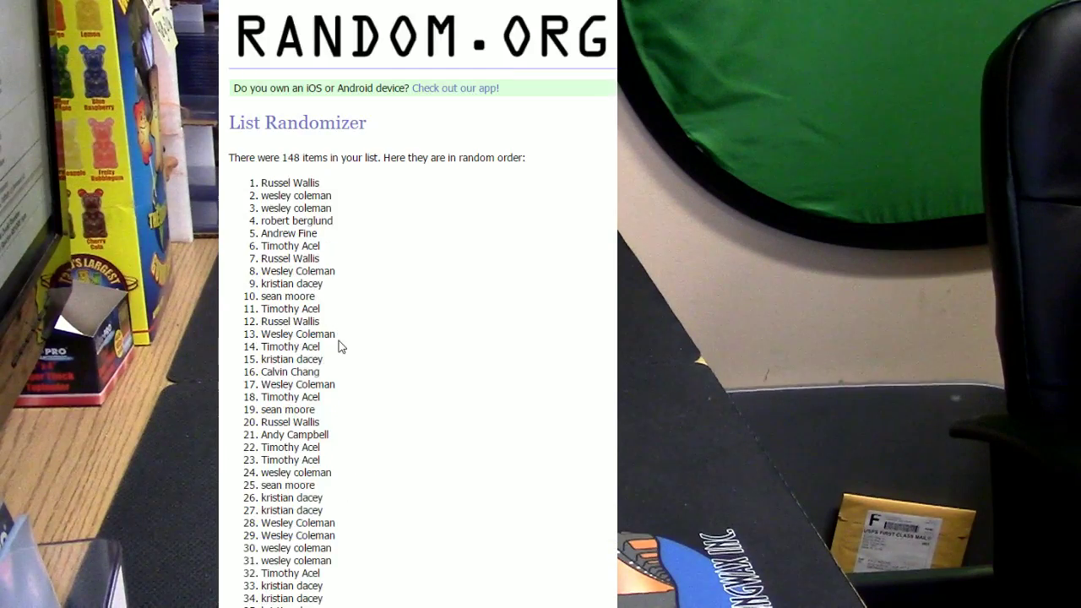
scroll(341, 346, down, 5)
scroll(340, 346, down, 5)
scroll(340, 347, down, 5)
scroll(340, 347, down, 4)
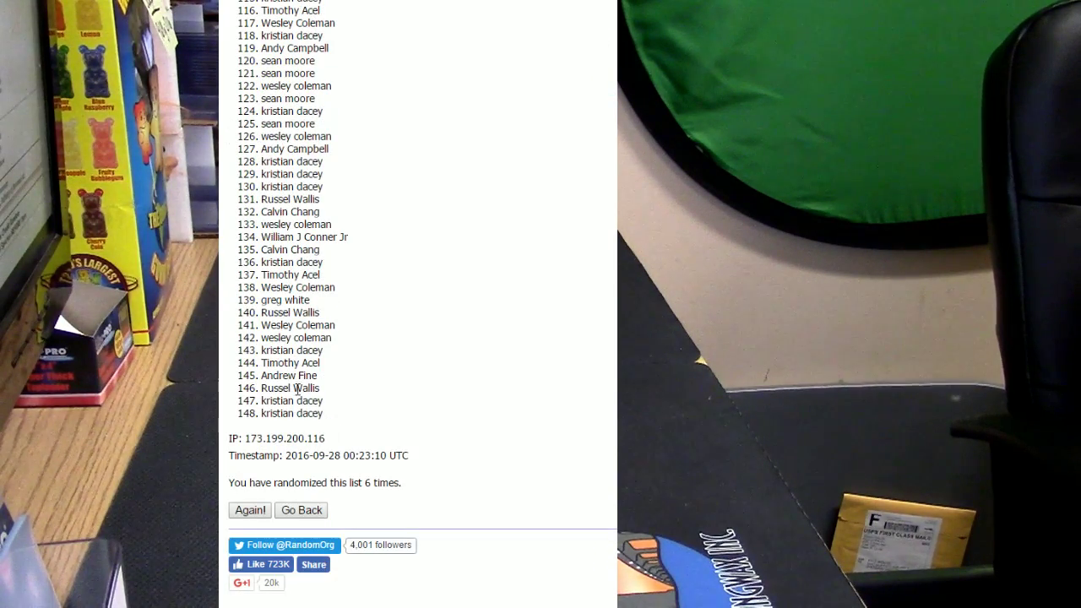
click(247, 517)
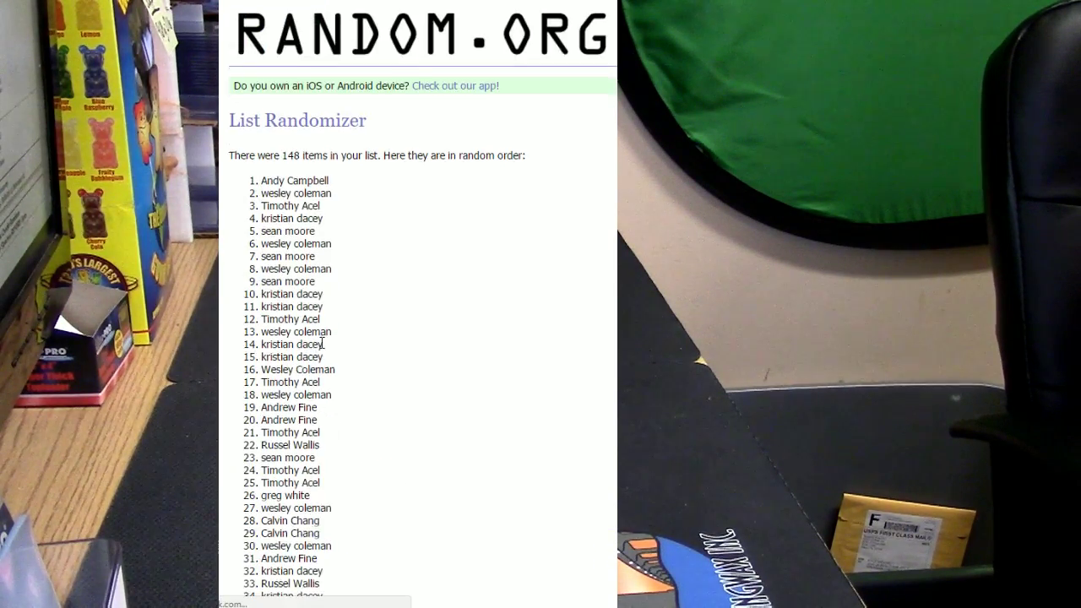
scroll(323, 338, down, 5)
scroll(323, 338, down, 5)
scroll(323, 338, down, 5)
scroll(322, 338, down, 4)
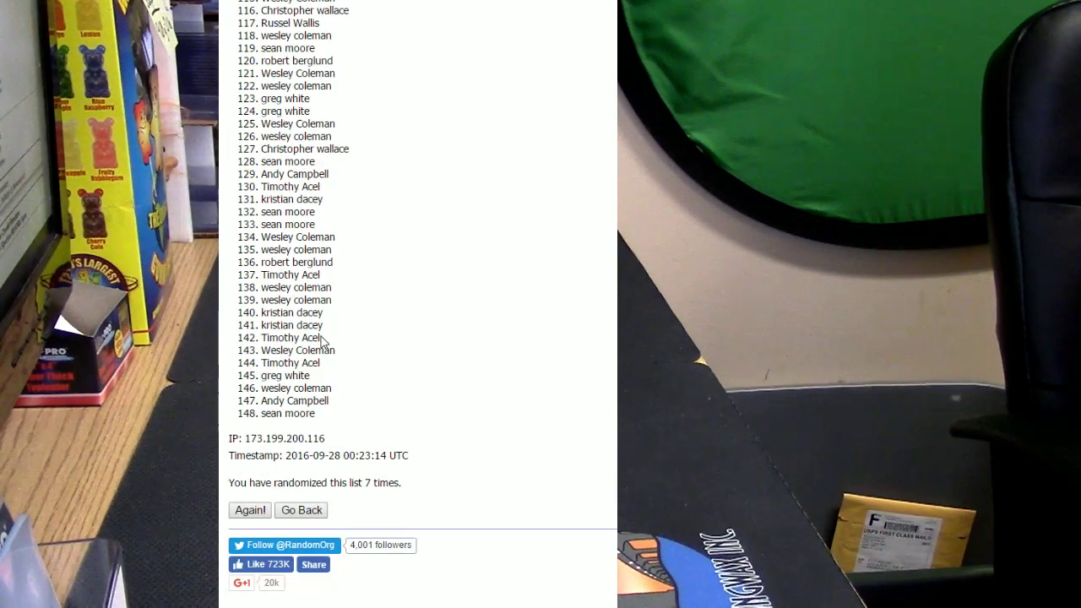
- Reshuffle the names once more, copy the top four names, then switch away from the browser
click(248, 512)
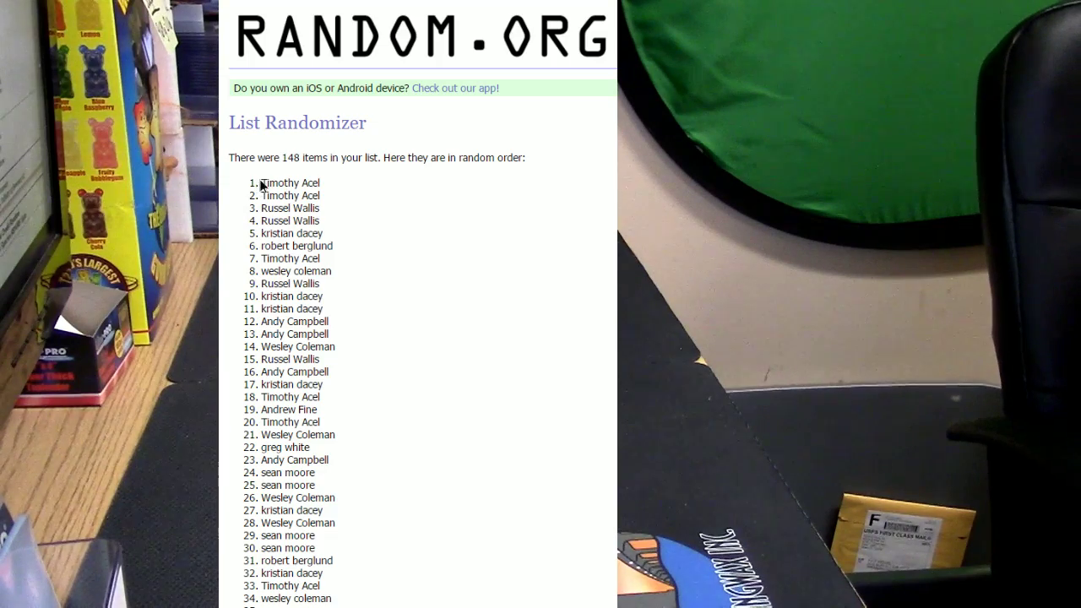
mouse_move(261, 183)
mouse_down()
mouse_move(322, 211)
mouse_move(321, 222)
mouse_up()
right_click(284, 198)
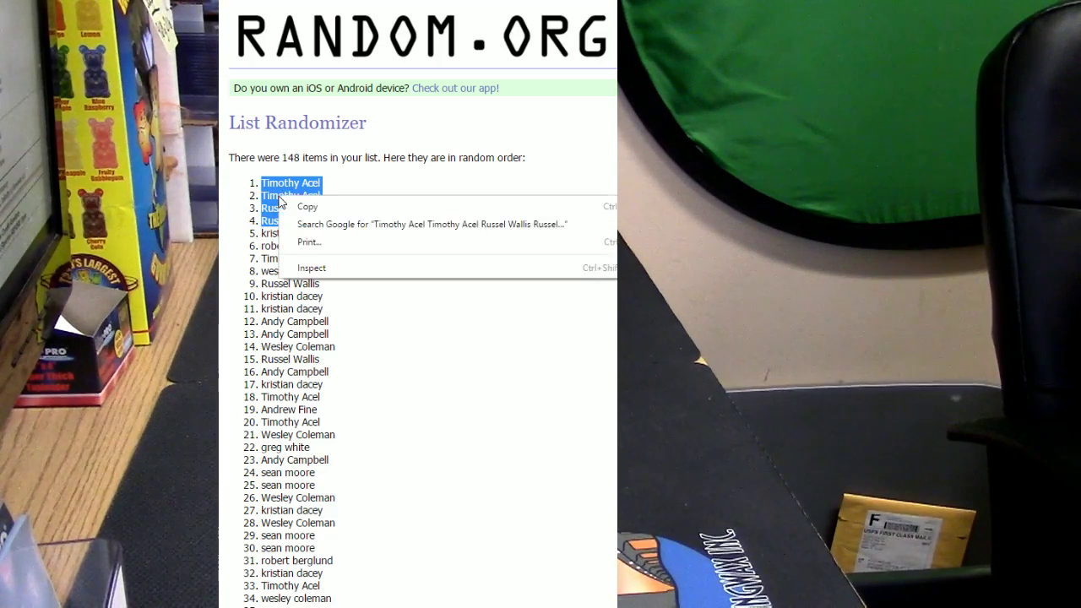
click(295, 211)
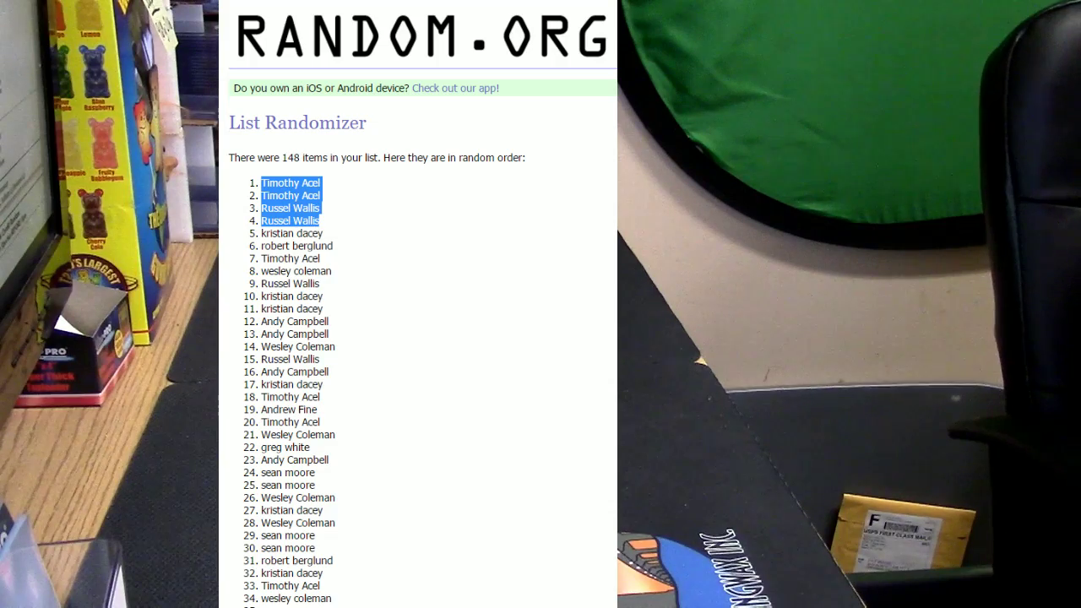
key(alt+Tab)
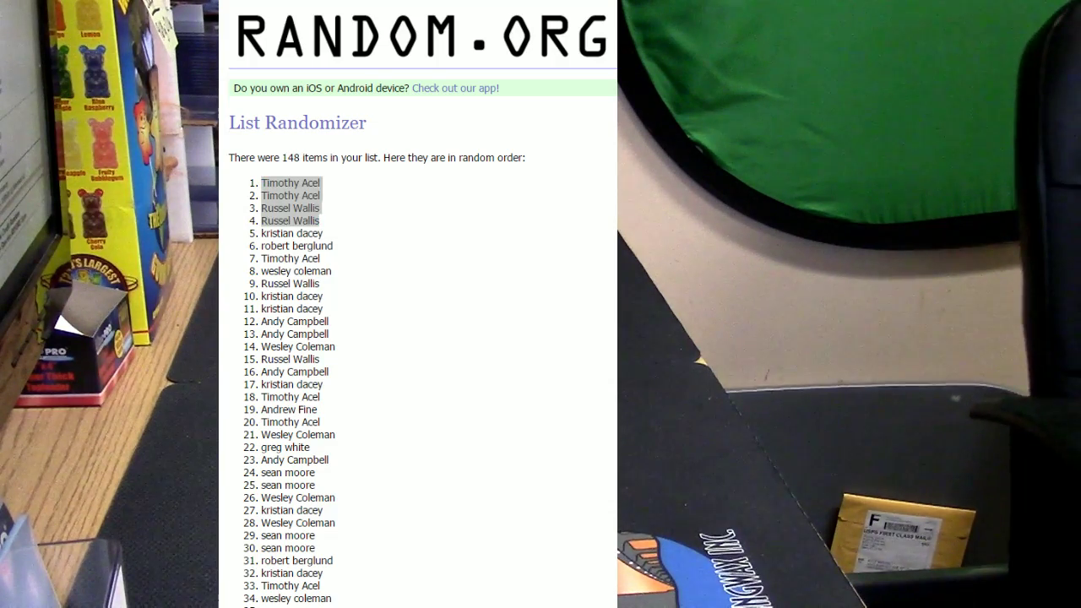